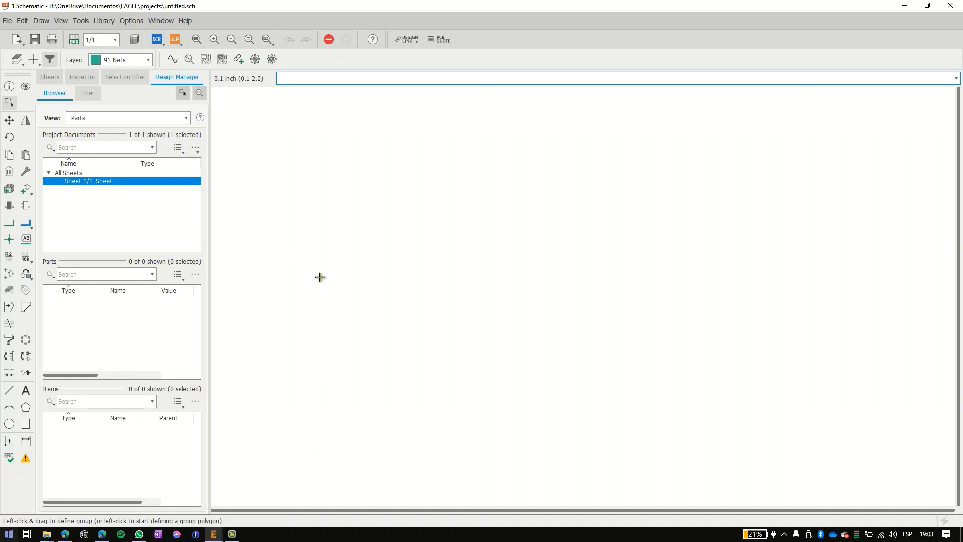
- Switch to the "V2 final for gerber" schematic and bring the motor connectors and both motor shields into view
{"action": "left_click", "coordinate": [216, 535]}
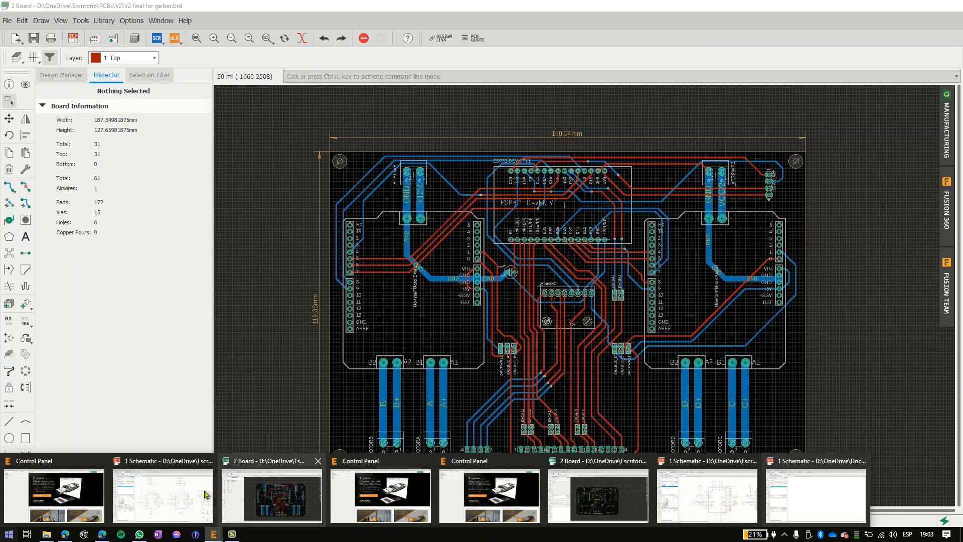
{"action": "left_click", "coordinate": [180, 492]}
{"action": "key", "text": "Escape"}
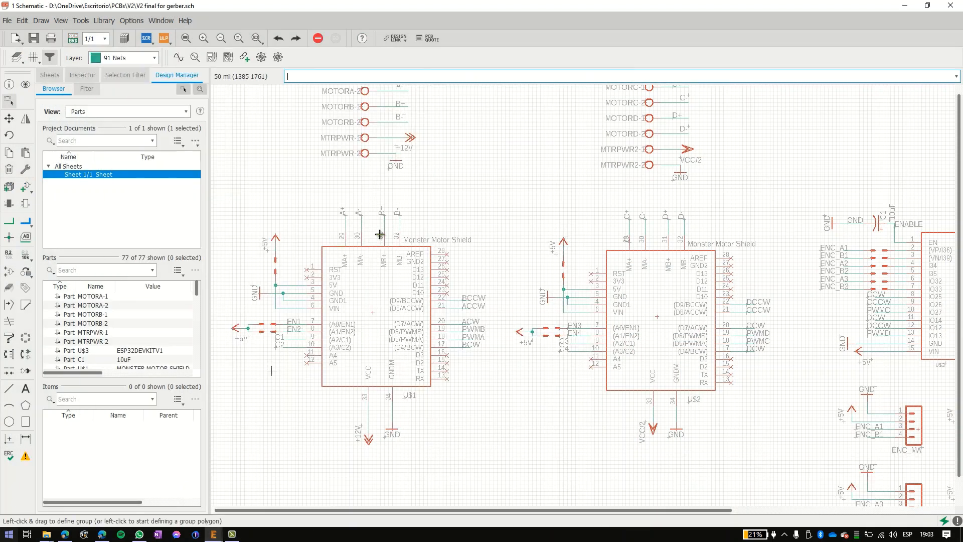
{"action": "scroll", "coordinate": [346, 221], "scroll_direction": "down", "scroll_amount": 2}
{"action": "middle_click_drag", "start_coordinate": [341, 213], "coordinate": [382, 243]}
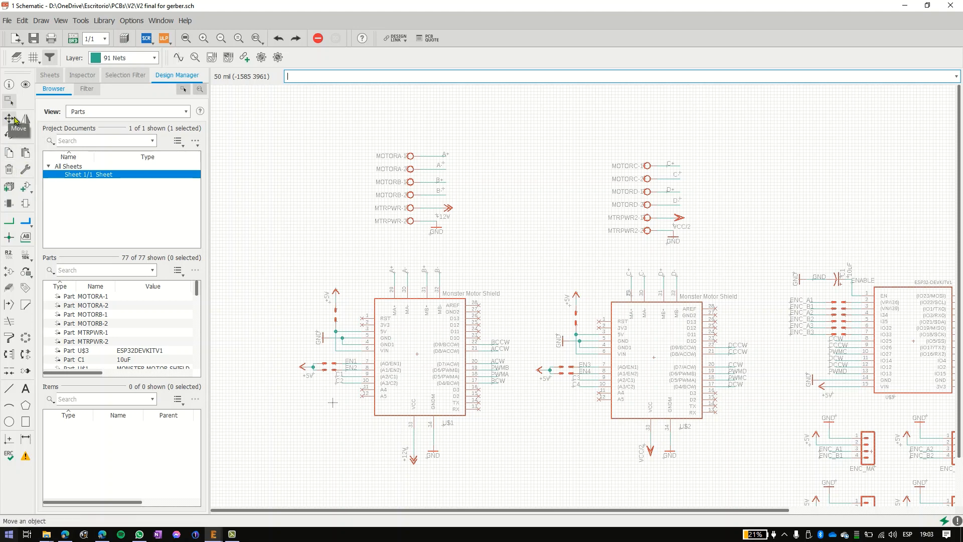
- Group the MOTORA, MOTORB and MTRPWR connectors above the first motor shield with a rectangular selection
{"action": "scroll", "coordinate": [353, 137], "scroll_direction": "up", "scroll_amount": 2}
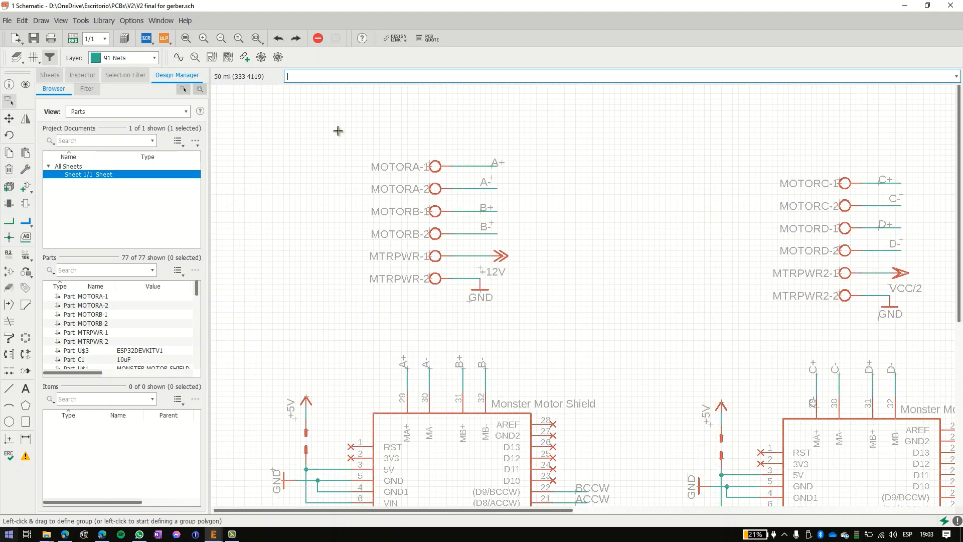
{"action": "left_click_drag", "start_coordinate": [356, 139], "coordinate": [540, 316]}
{"action": "left_click", "coordinate": [570, 223]}
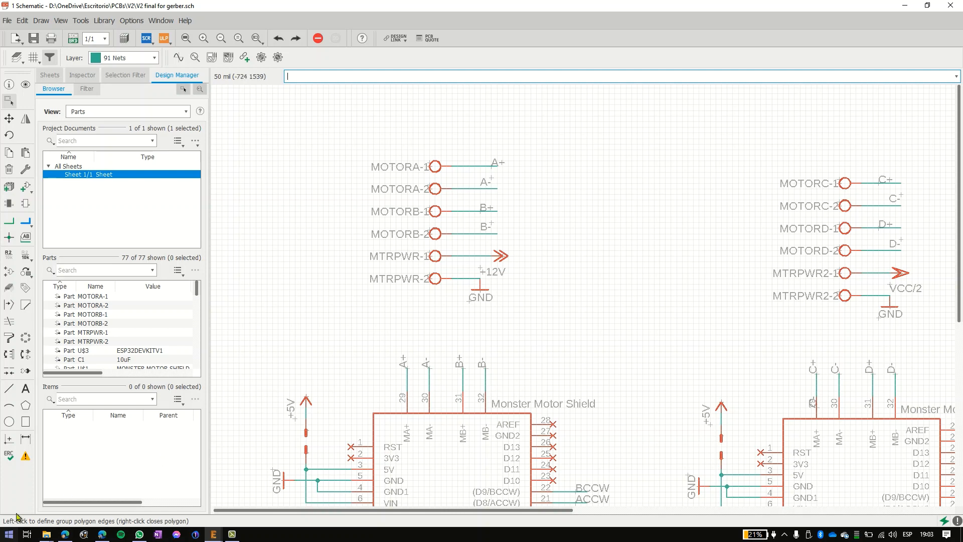
- Group the upper motor connectors by drawing a closed polygon around MOTORA-1, MOTORA-2 and MOTORB-1
{"action": "left_click", "coordinate": [445, 117]}
{"action": "left_click", "coordinate": [364, 148]}
{"action": "left_click", "coordinate": [342, 206]}
{"action": "left_click", "coordinate": [420, 222]}
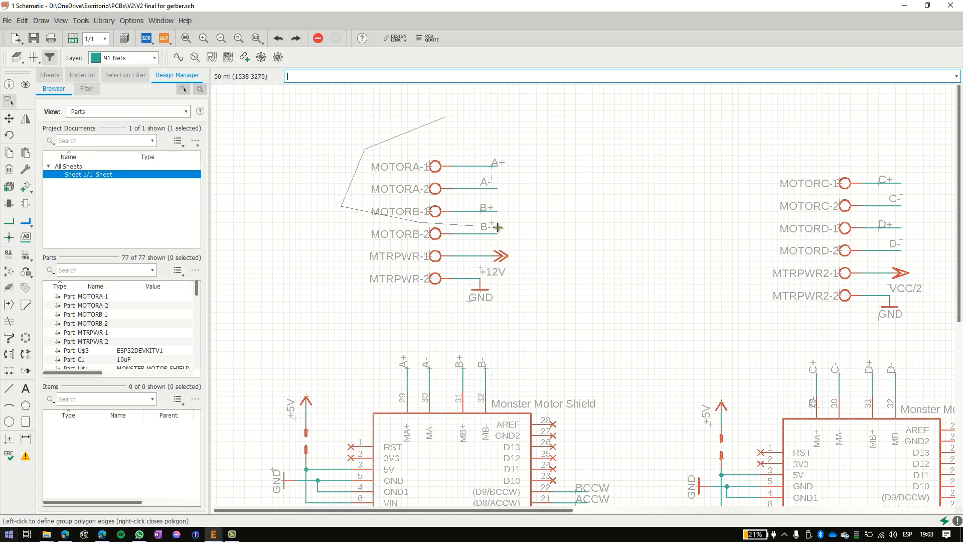
{"action": "left_click", "coordinate": [528, 222]}
{"action": "left_click", "coordinate": [549, 161]}
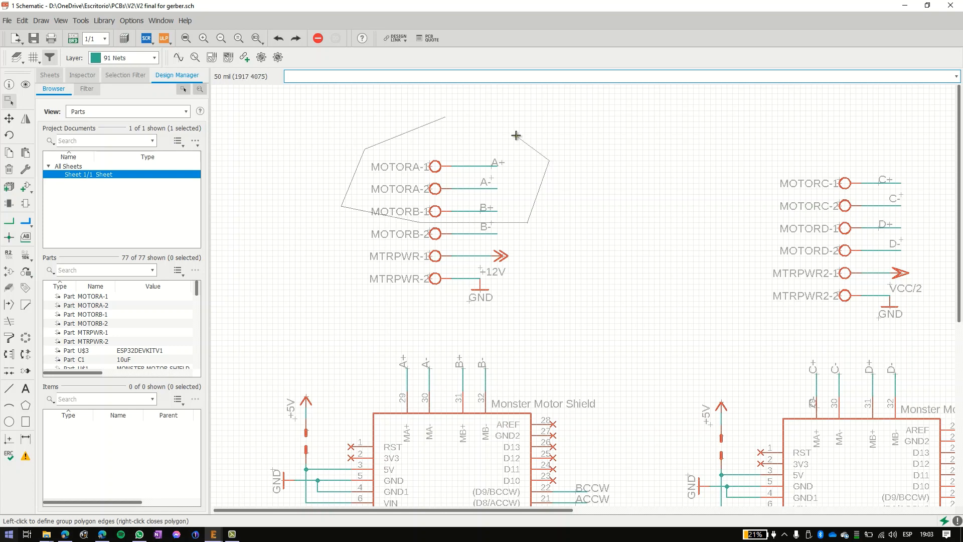
{"action": "right_click", "coordinate": [466, 118]}
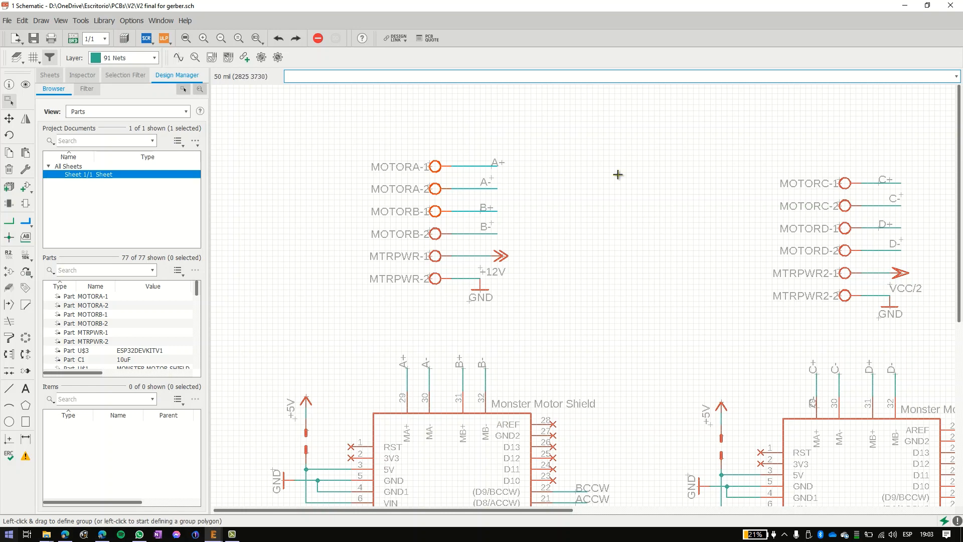
- Group all six MOTORA, MOTORB and MTRPWR connectors with their nets and move the group slightly down
{"action": "scroll", "coordinate": [551, 285], "scroll_direction": "down", "scroll_amount": 1}
{"action": "middle_click_drag", "start_coordinate": [469, 370], "coordinate": [490, 222]}
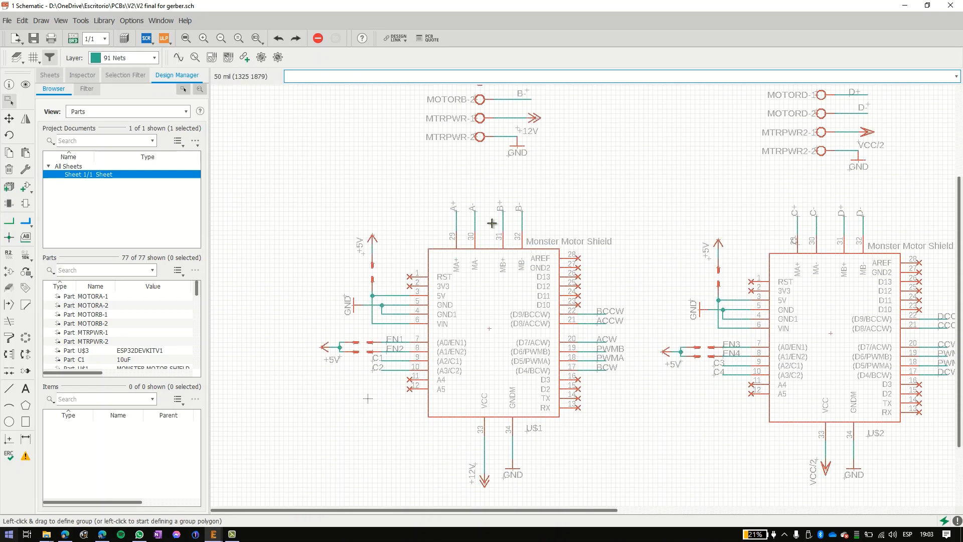
{"action": "scroll", "coordinate": [337, 316], "scroll_direction": "up", "scroll_amount": 2}
{"action": "middle_click_drag", "start_coordinate": [344, 252], "coordinate": [279, 511]}
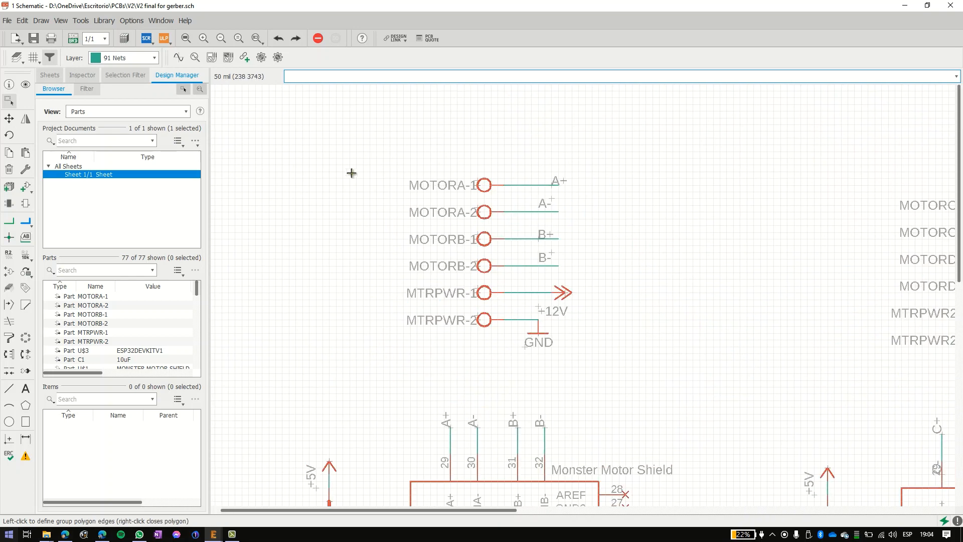
{"action": "left_click_drag", "start_coordinate": [333, 144], "coordinate": [626, 384]}
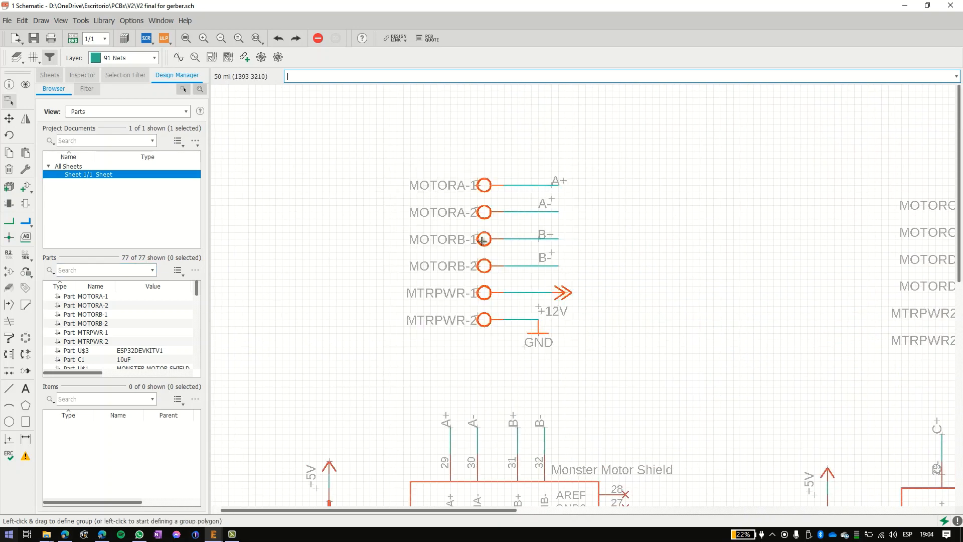
{"action": "left_click", "coordinate": [480, 207]}
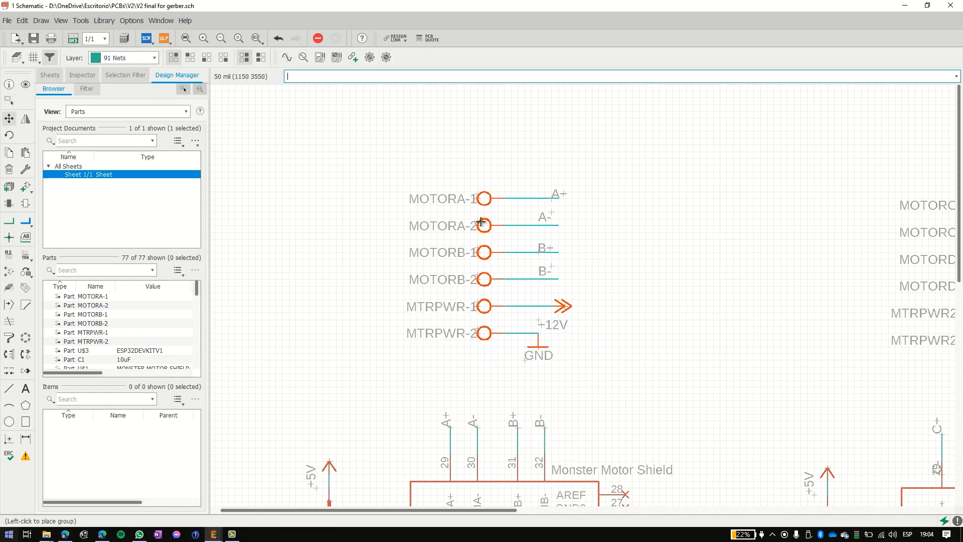
{"action": "left_click", "coordinate": [476, 227]}
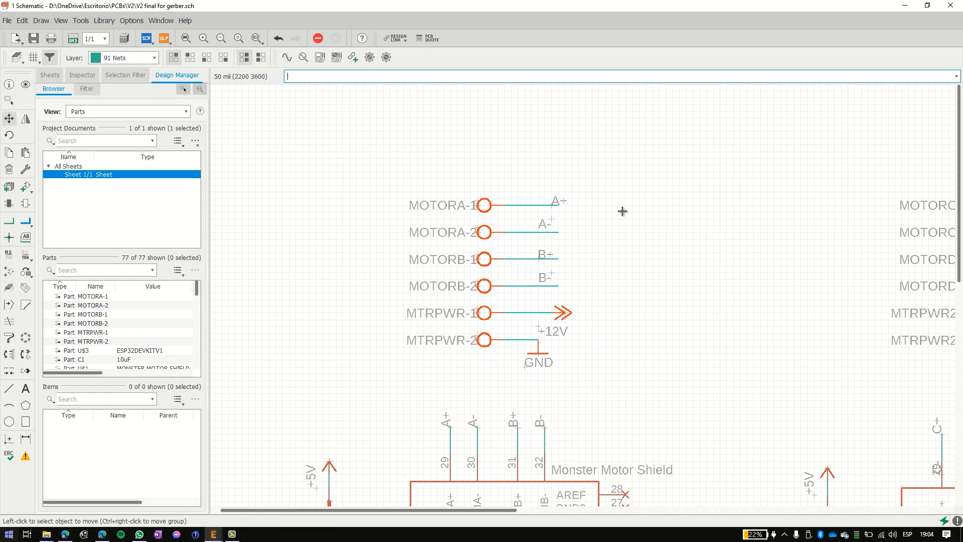
- Move the motor connector group again, shifting it slightly left and up on the sheet
{"action": "right_click", "coordinate": [606, 238], "text": "ctrl"}
{"action": "left_click", "coordinate": [633, 244]}
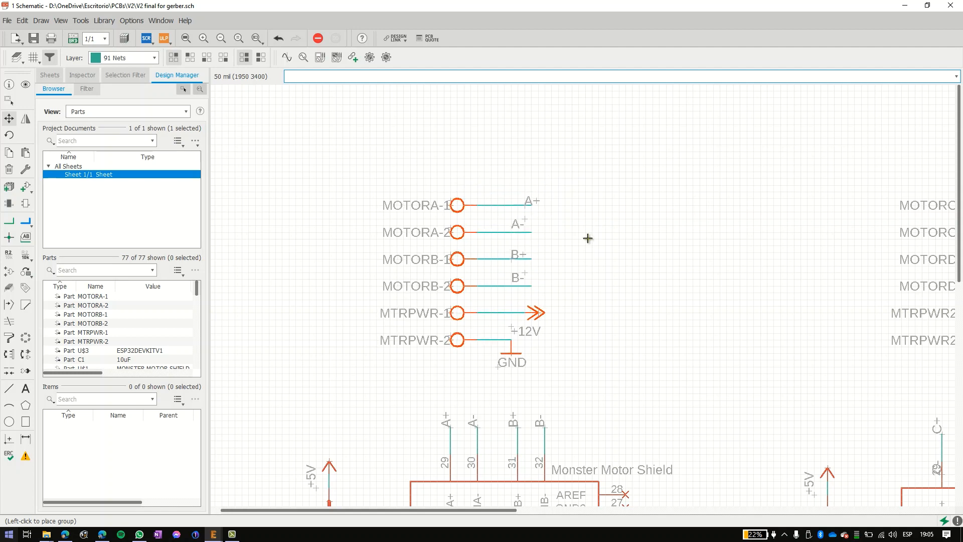
{"action": "left_click", "coordinate": [597, 231]}
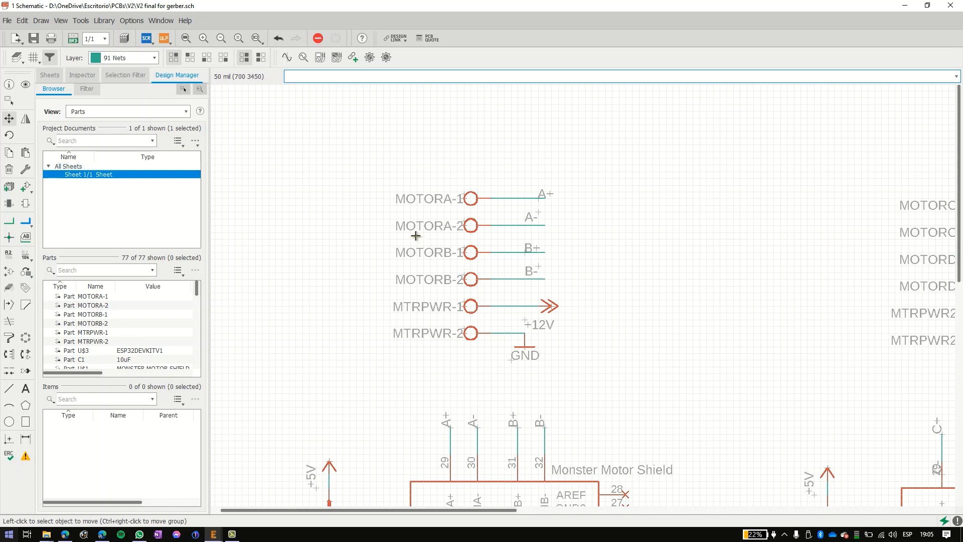
- Try copying the motor connector group with the Copy tool, without placing the duplicate
{"action": "left_click", "coordinate": [11, 154]}
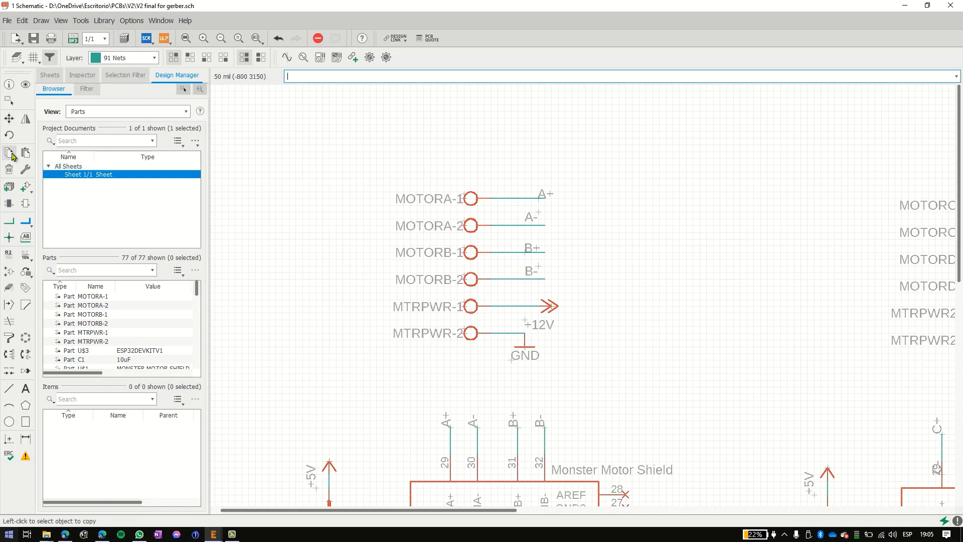
{"action": "right_click", "coordinate": [590, 247]}
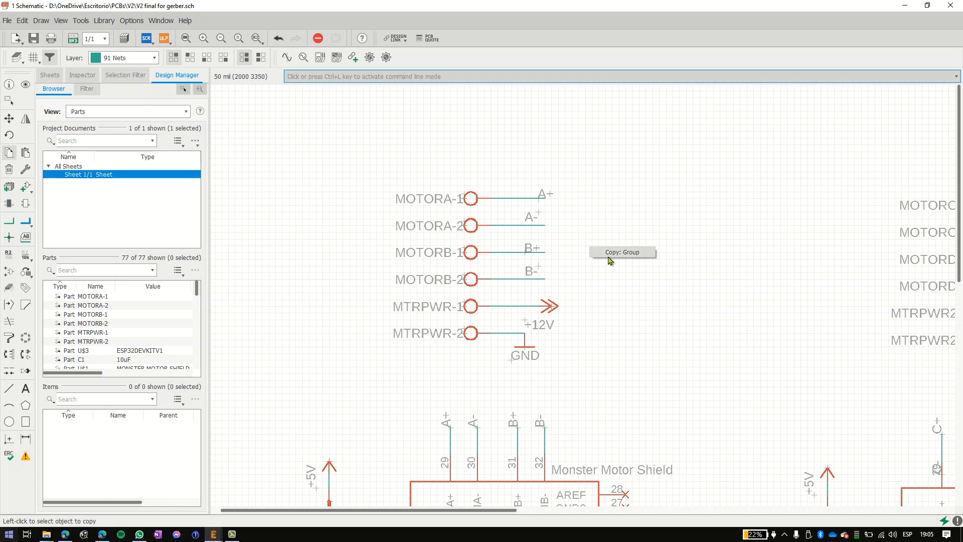
{"action": "left_click", "coordinate": [612, 253]}
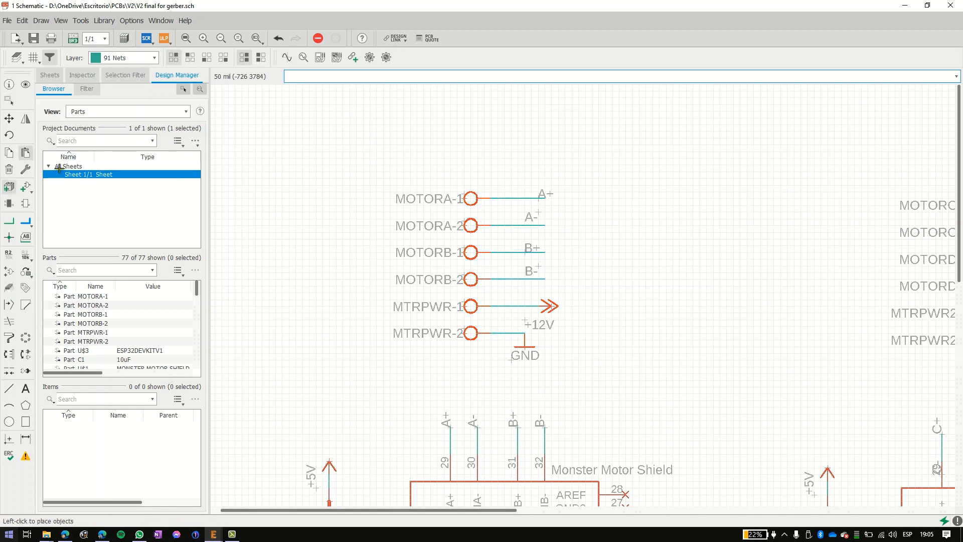
{"action": "key", "text": "Escape"}
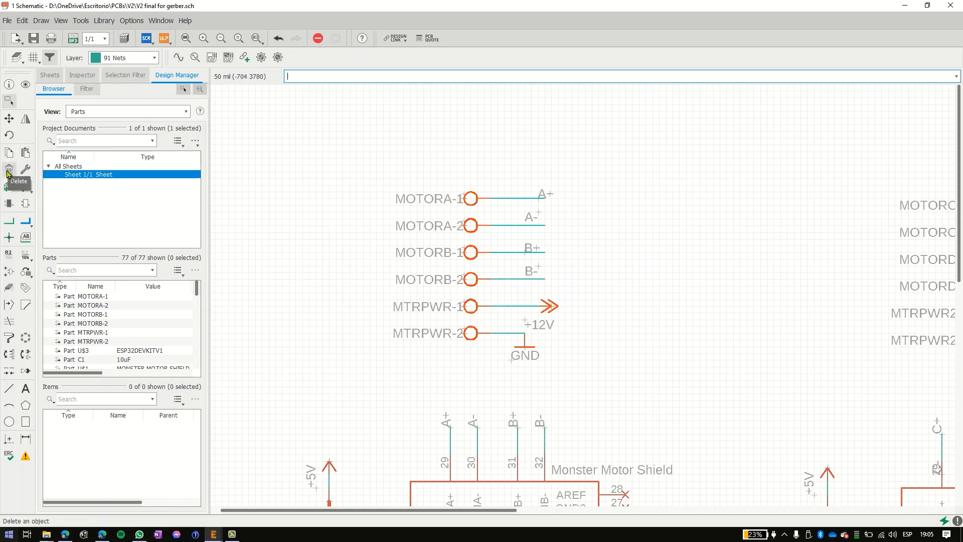
- Delete the whole motor connector group and undo the deletion
{"action": "left_click", "coordinate": [7, 172]}
{"action": "right_click", "coordinate": [645, 256]}
{"action": "left_click", "coordinate": [659, 262]}
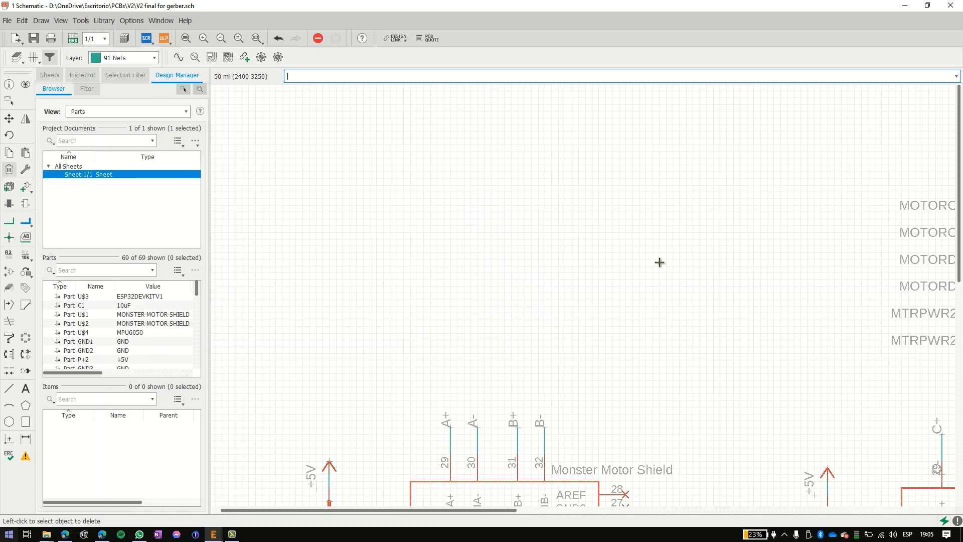
{"action": "key", "text": "ctrl+z"}
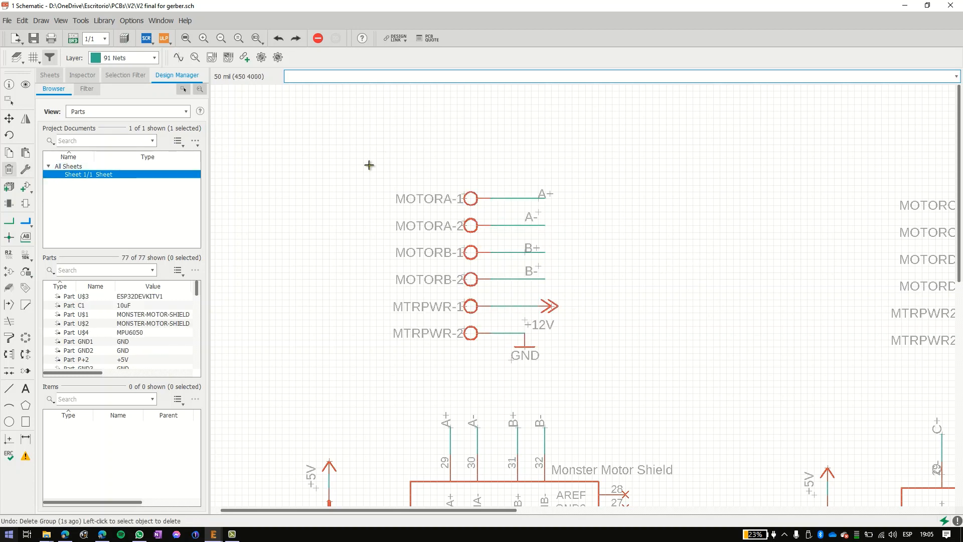
{"action": "key", "text": "Escape"}
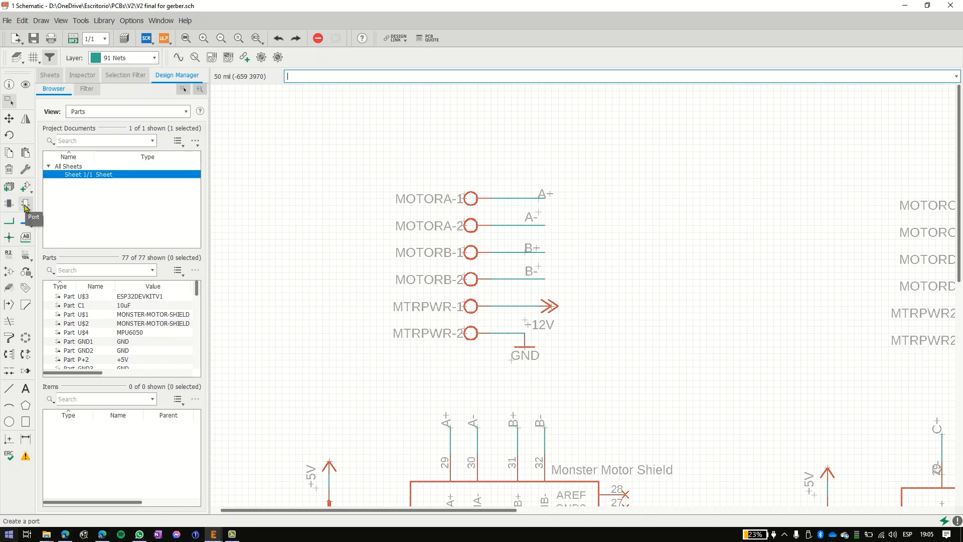
{"action": "key", "text": "ctrl+z"}
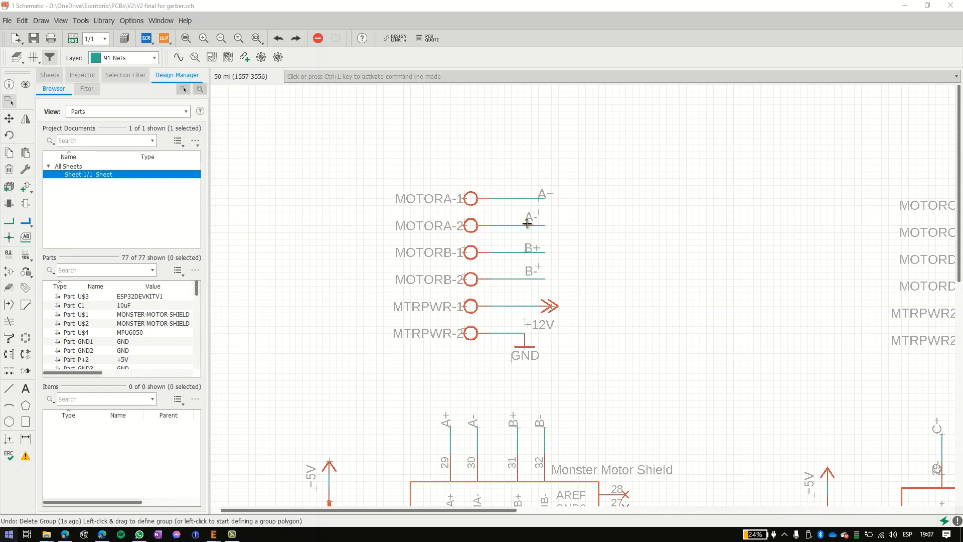
{"action": "left_click", "coordinate": [10, 259]}
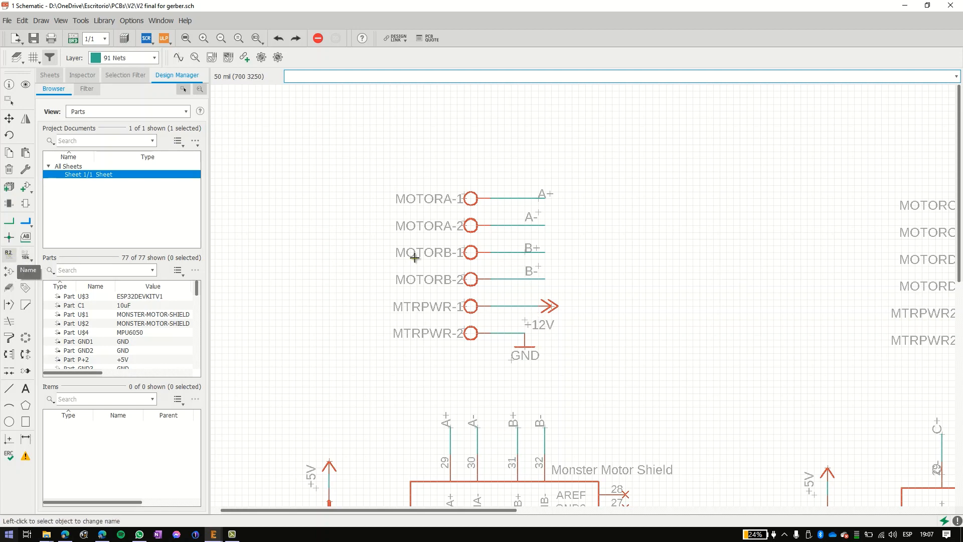
{"action": "key", "text": "Escape"}
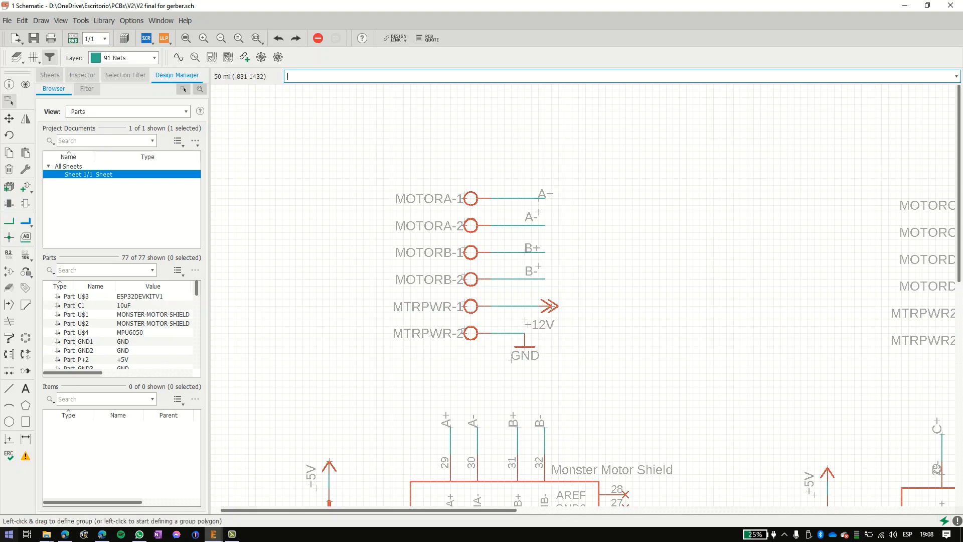
- Switch to the empty untitled.sch schematic and create its board file, untitled.brd, from the schematic
{"action": "left_click", "coordinate": [213, 534]}
{"action": "left_click", "coordinate": [159, 501]}
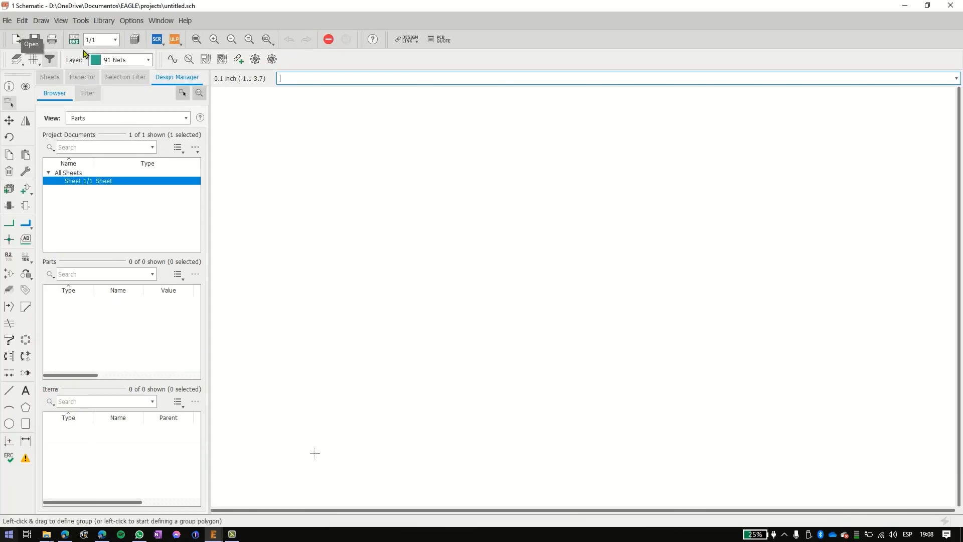
{"action": "left_click", "coordinate": [75, 40]}
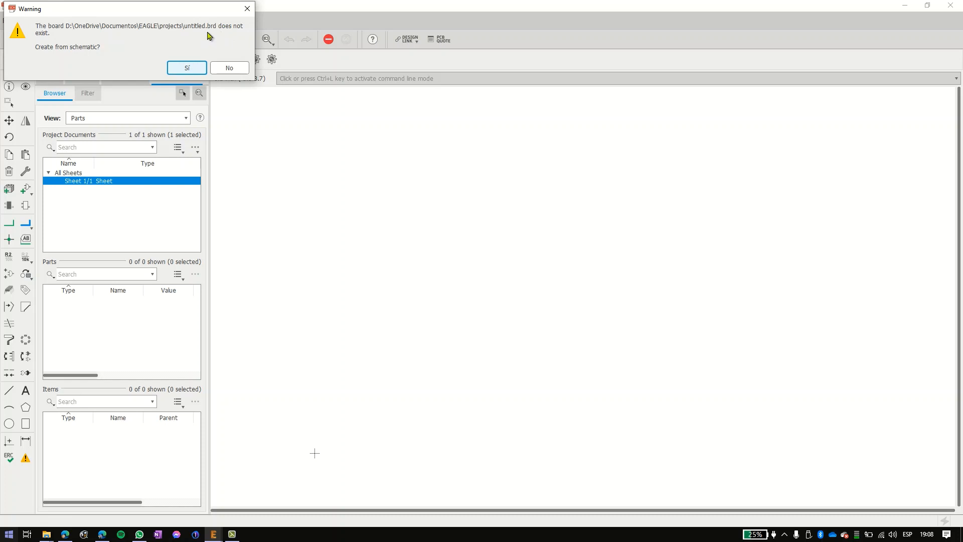
{"action": "left_click", "coordinate": [186, 69]}
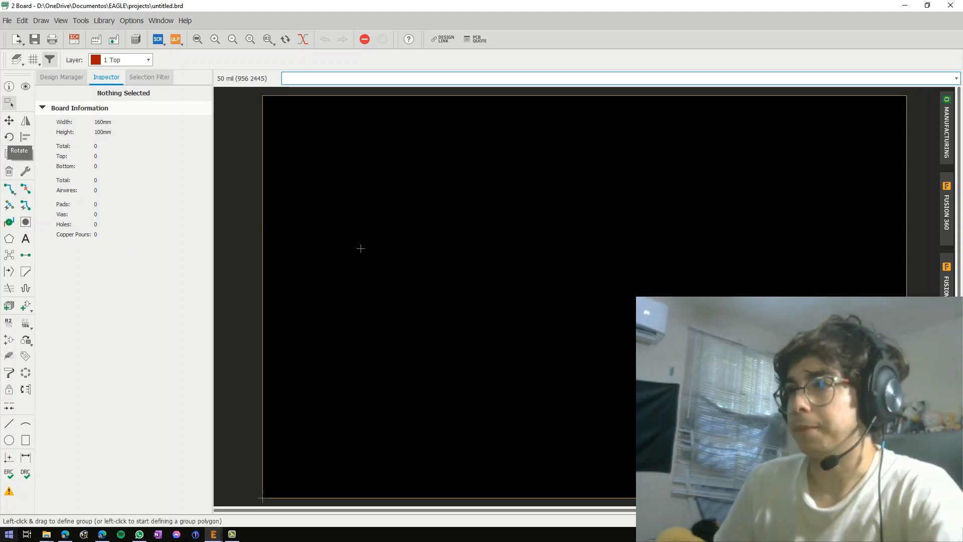
{"action": "scroll", "coordinate": [369, 216], "scroll_direction": "down", "scroll_amount": 1}
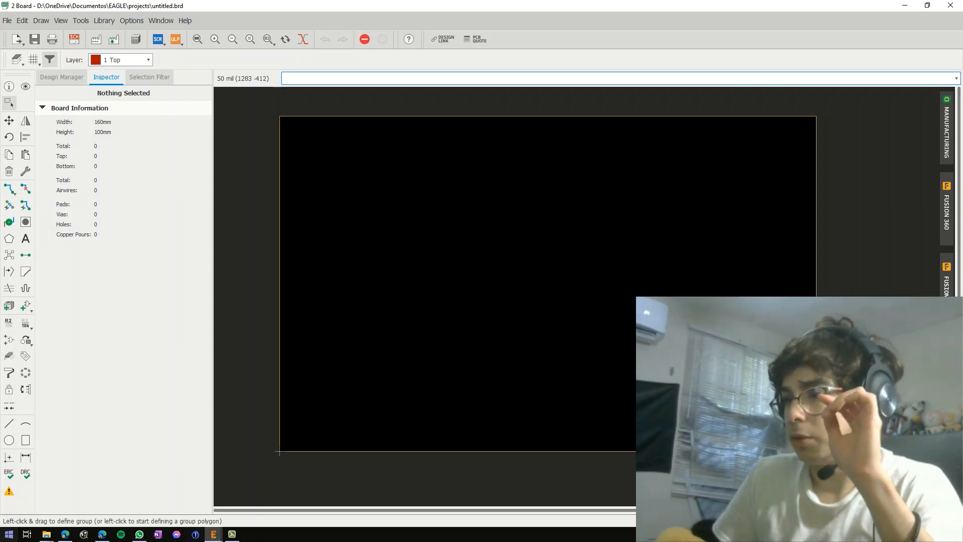
- Switch to the "V2 final for gerber" board and examine the traces around the MTRPWR connector and motor shield
{"action": "left_click", "coordinate": [219, 536]}
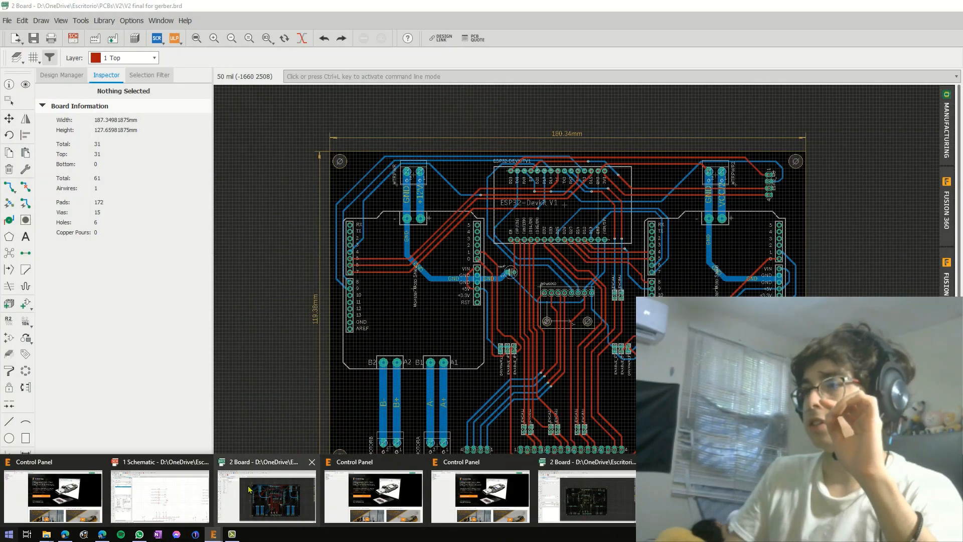
{"action": "left_click", "coordinate": [249, 489]}
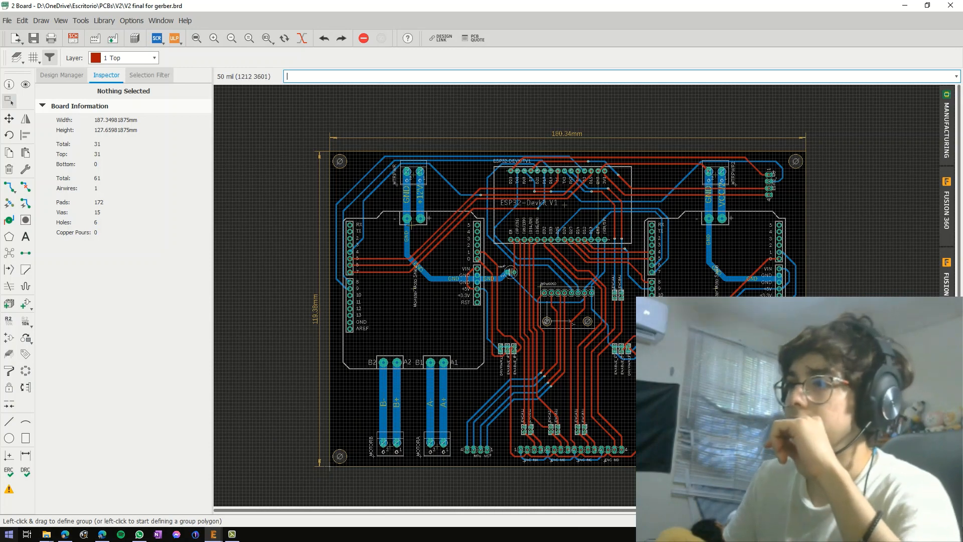
{"action": "scroll", "coordinate": [485, 192], "scroll_direction": "up", "scroll_amount": 5}
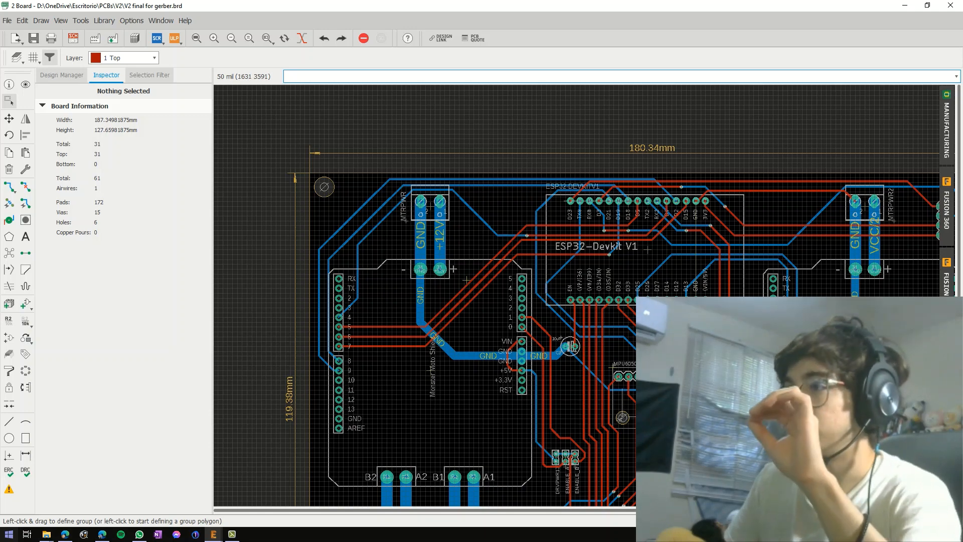
{"action": "scroll", "coordinate": [491, 280], "scroll_direction": "up", "scroll_amount": 5}
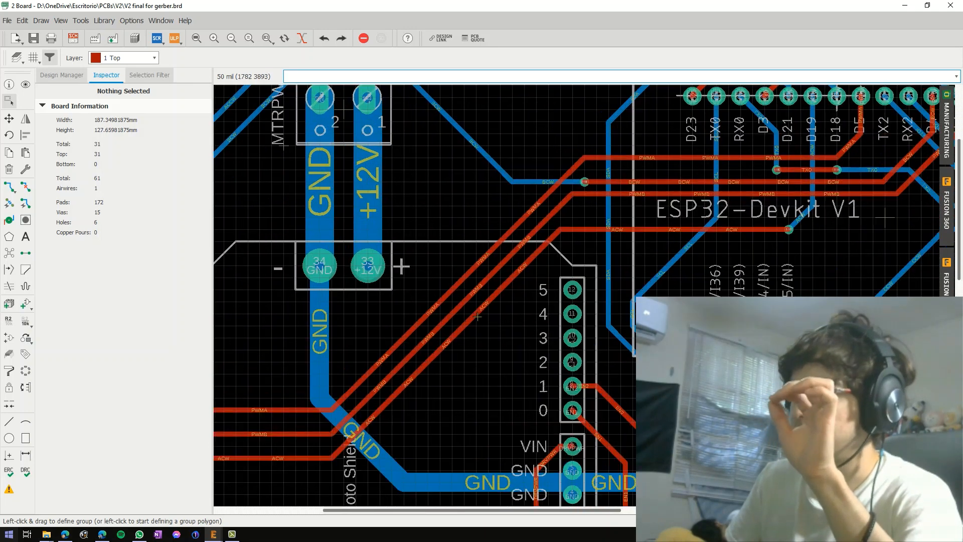
{"action": "scroll", "coordinate": [452, 235], "scroll_direction": "up", "scroll_amount": 1}
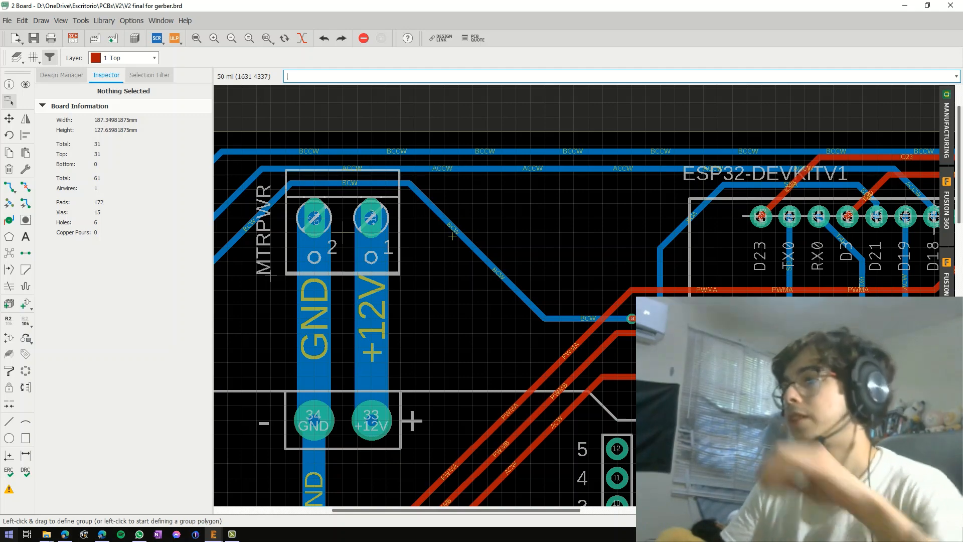
{"action": "scroll", "coordinate": [554, 298], "scroll_direction": "down", "scroll_amount": 3}
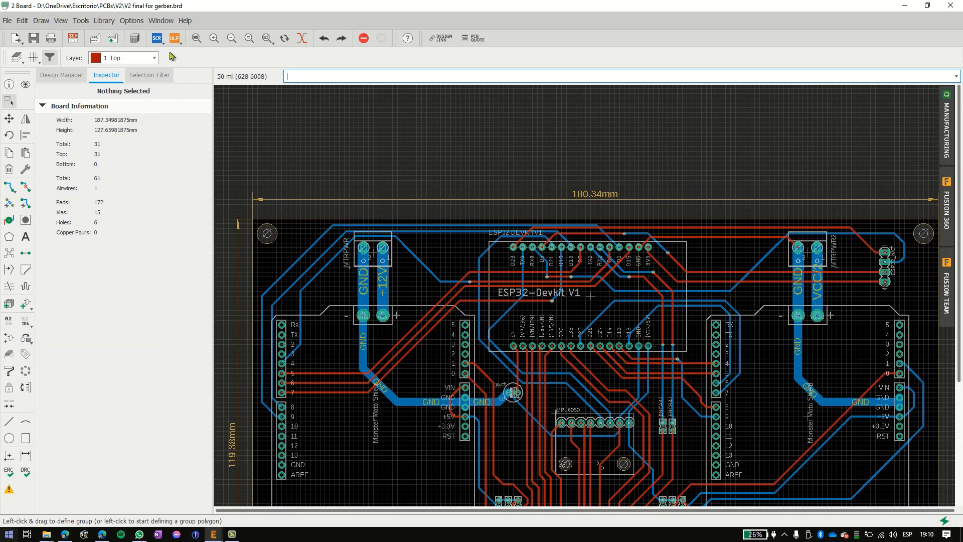
- Set the active layer to 17 Pads and examine the GND and +12V pads on the motor shield
{"action": "left_click", "coordinate": [153, 57]}
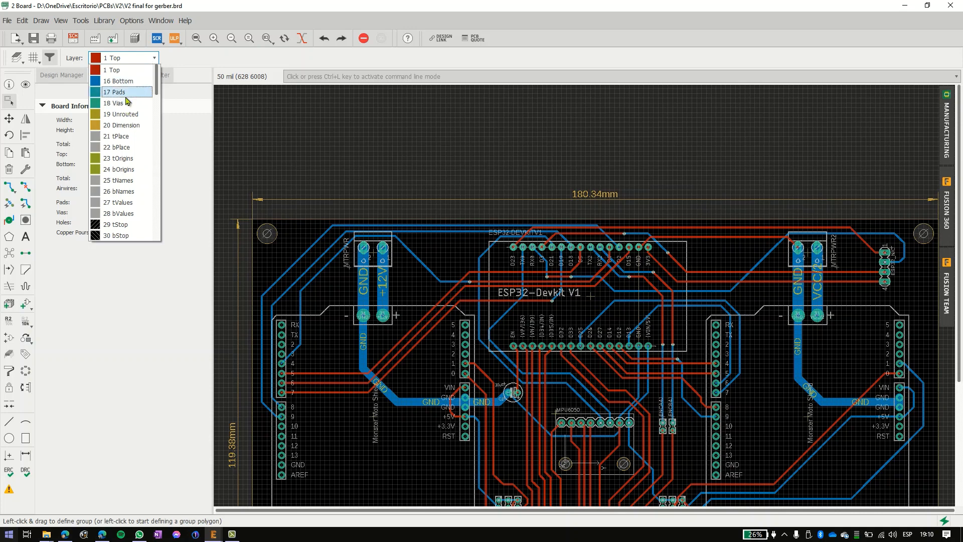
{"action": "left_click", "coordinate": [127, 95]}
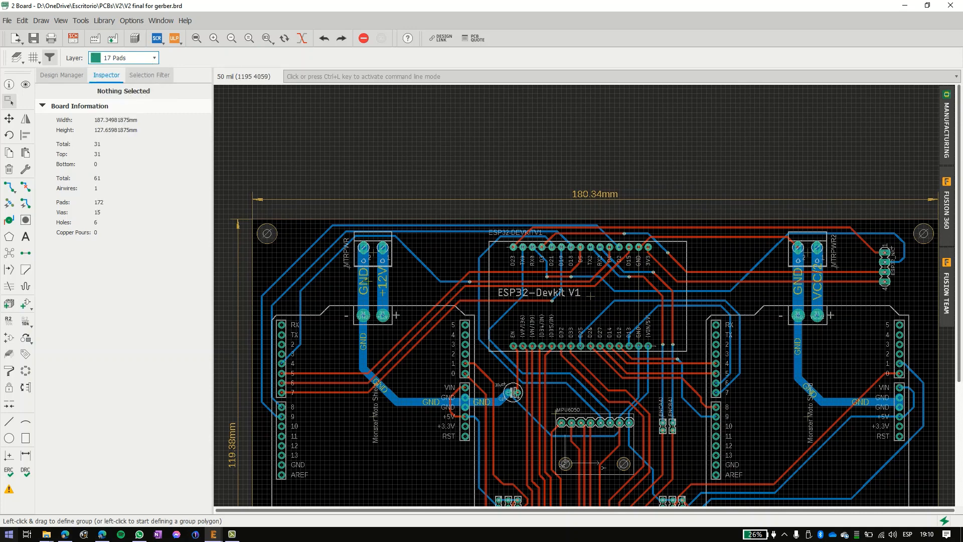
{"action": "scroll", "coordinate": [276, 320], "scroll_direction": "up", "scroll_amount": 4}
{"action": "scroll", "coordinate": [277, 320], "scroll_direction": "up", "scroll_amount": 2}
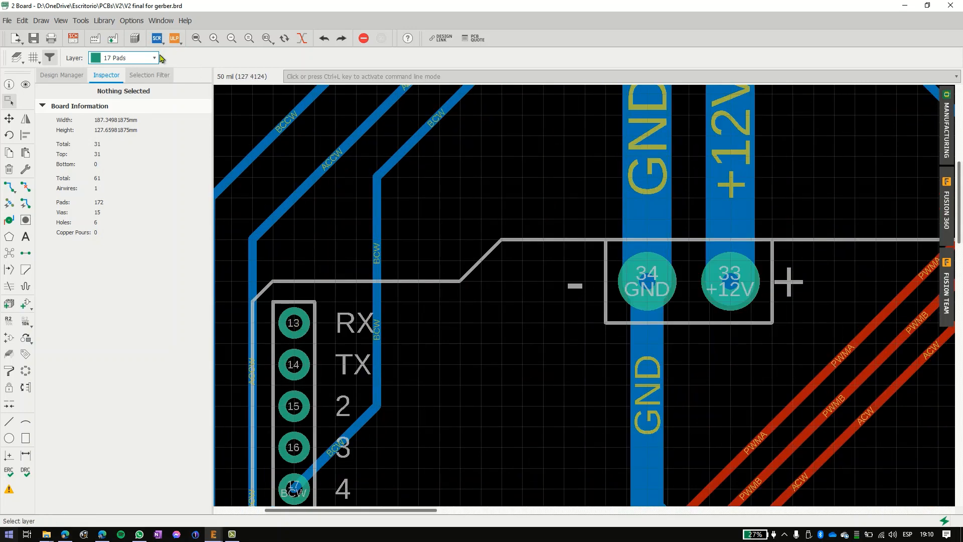
- Set the active layer to 18 Vias and examine the via joining the BCW traces beside the ESP32-Devkit
{"action": "left_click", "coordinate": [123, 58]}
{"action": "left_click", "coordinate": [123, 103]}
{"action": "scroll", "coordinate": [559, 218], "scroll_direction": "down", "scroll_amount": 2}
{"action": "middle_click_drag", "start_coordinate": [675, 237], "coordinate": [376, 357]}
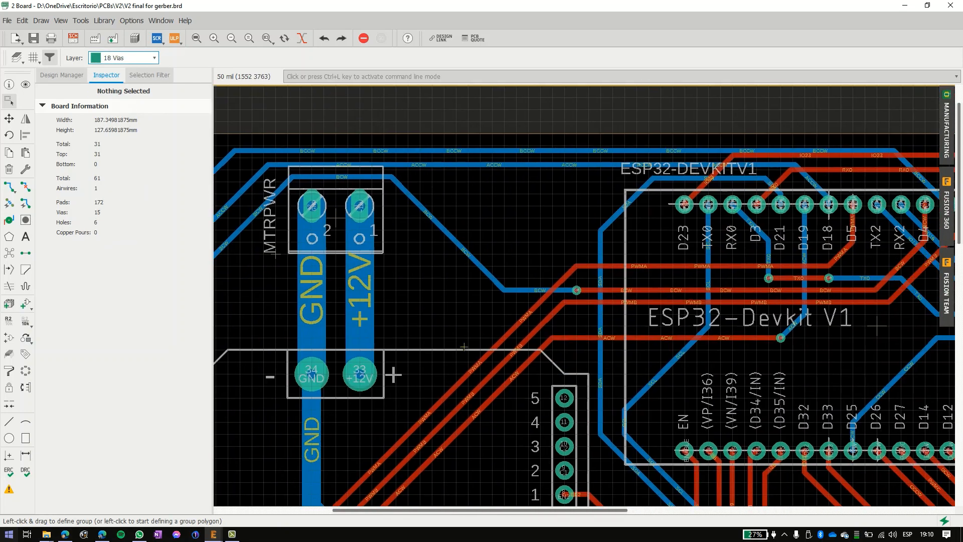
{"action": "scroll", "coordinate": [585, 296], "scroll_direction": "up", "scroll_amount": 6}
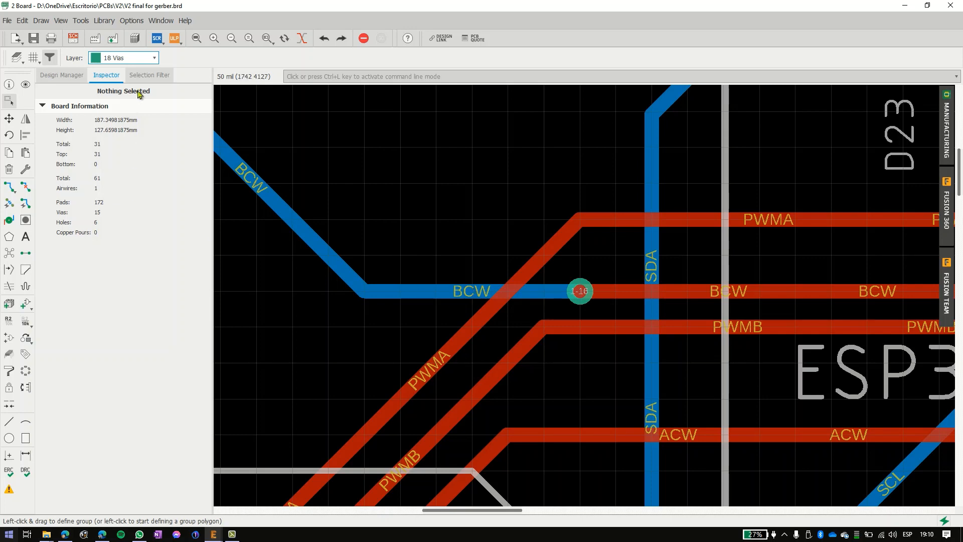
- Examine the vias and routing around the ESP32-Devkit V1, followed by the complete board layout
{"action": "left_click", "coordinate": [123, 57]}
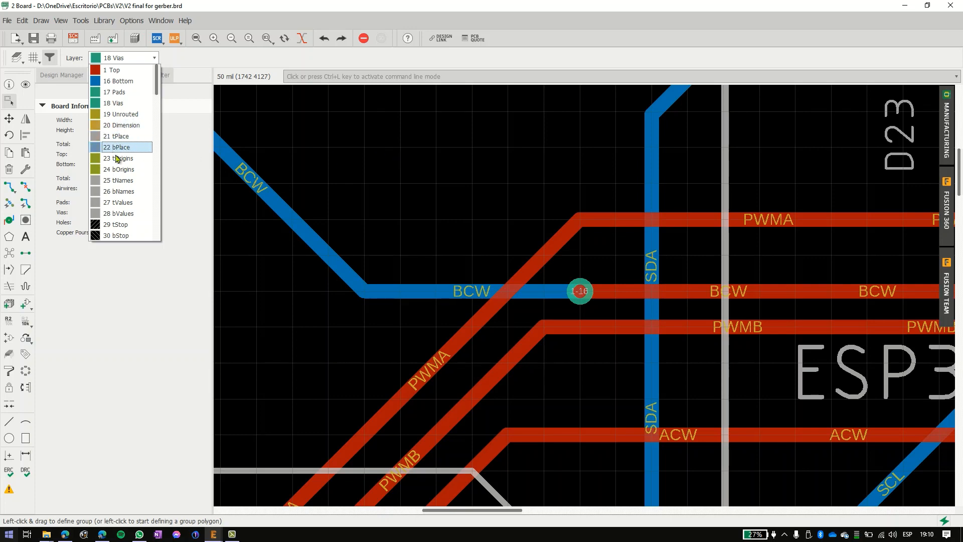
{"action": "scroll", "coordinate": [276, 167], "scroll_direction": "down", "scroll_amount": 5}
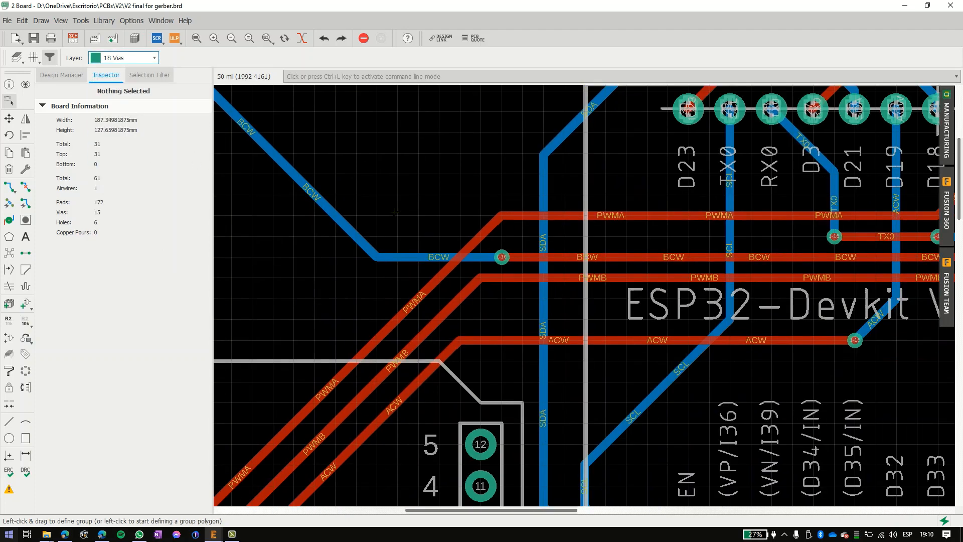
{"action": "scroll", "coordinate": [422, 285], "scroll_direction": "down", "scroll_amount": 3}
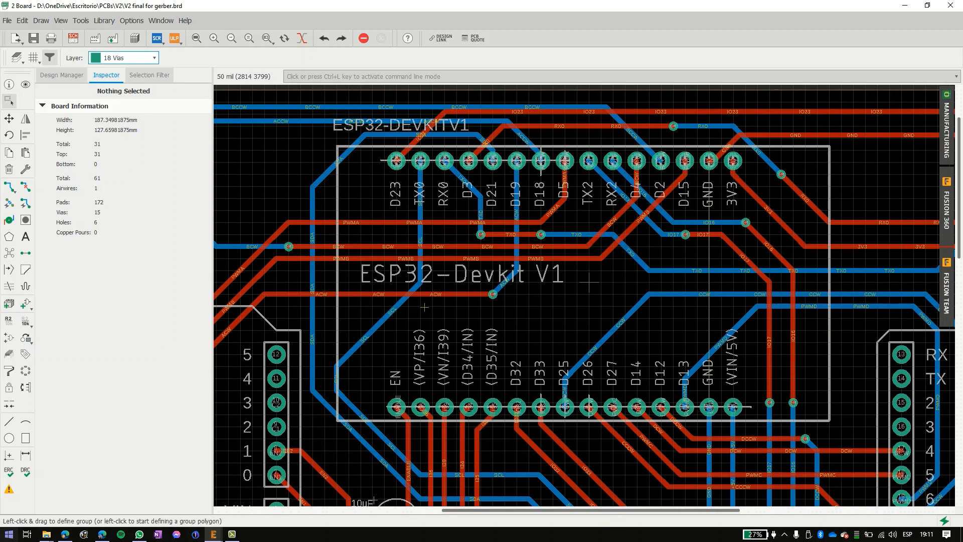
{"action": "scroll", "coordinate": [418, 339], "scroll_direction": "down", "scroll_amount": 3}
{"action": "middle_click_drag", "start_coordinate": [403, 295], "coordinate": [560, 259]}
{"action": "middle_click_drag", "start_coordinate": [337, 303], "coordinate": [359, 134]}
{"action": "scroll", "coordinate": [418, 215], "scroll_direction": "down", "scroll_amount": 5}
{"action": "scroll", "coordinate": [394, 161], "scroll_direction": "up", "scroll_amount": 2}
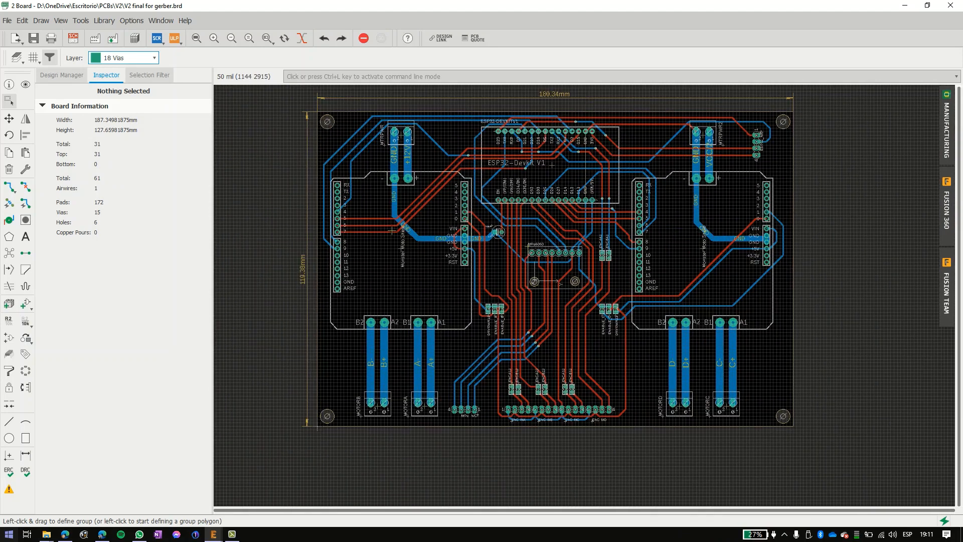
{"action": "middle_click_drag", "start_coordinate": [301, 95], "coordinate": [302, 114]}
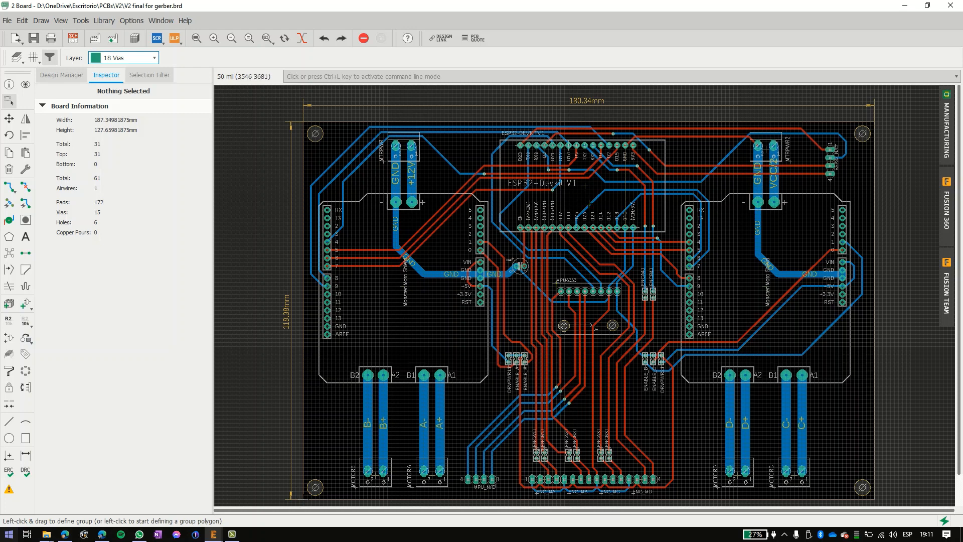
- Review the available board layers from 1 Top through 116 Patch_BOT without changing the active layer
{"action": "left_click", "coordinate": [153, 58]}
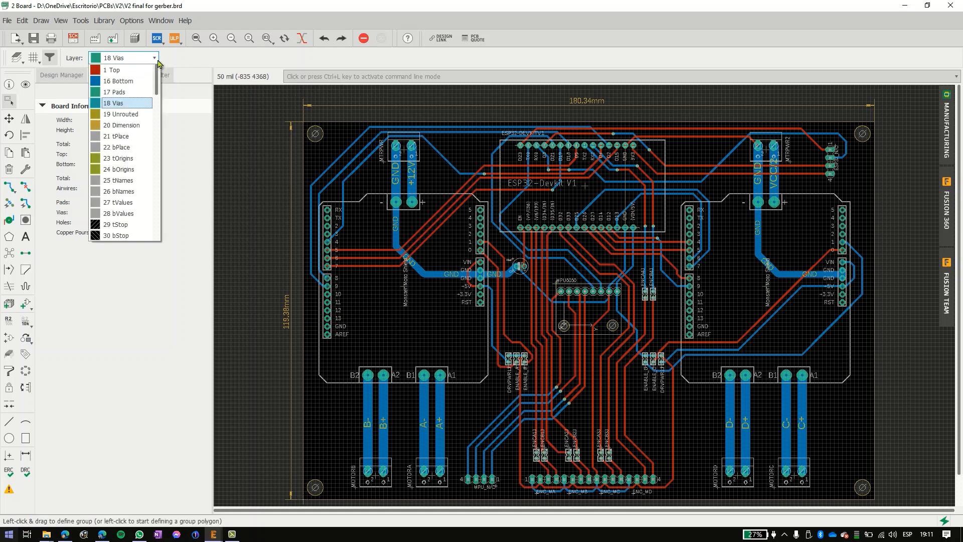
{"action": "scroll", "coordinate": [133, 151], "scroll_direction": "down", "scroll_amount": 2}
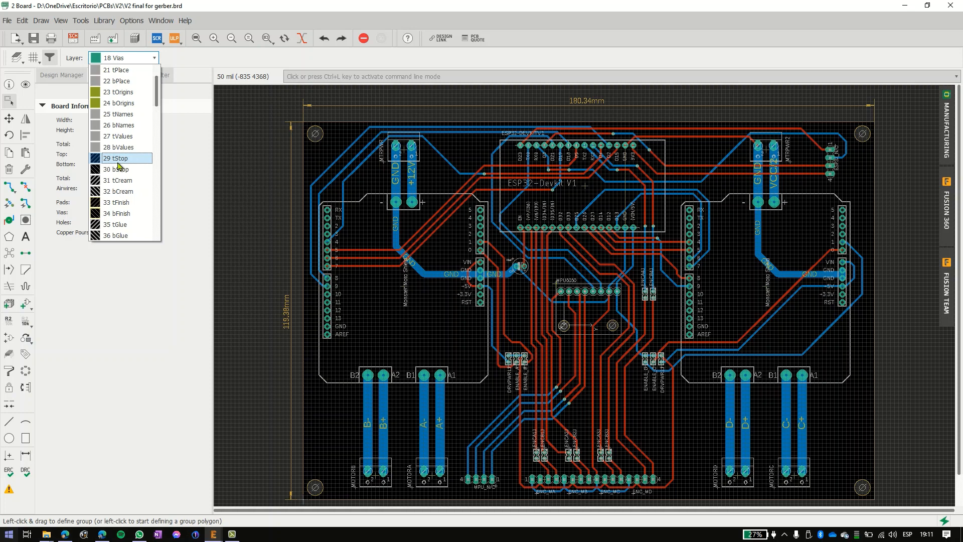
{"action": "scroll", "coordinate": [118, 165], "scroll_direction": "down", "scroll_amount": 4}
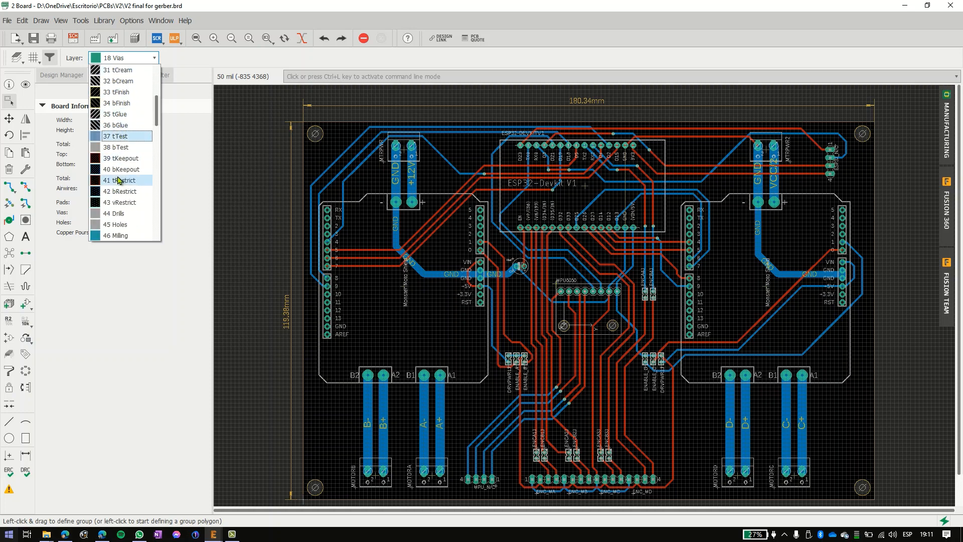
{"action": "scroll", "coordinate": [119, 181], "scroll_direction": "down", "scroll_amount": 1}
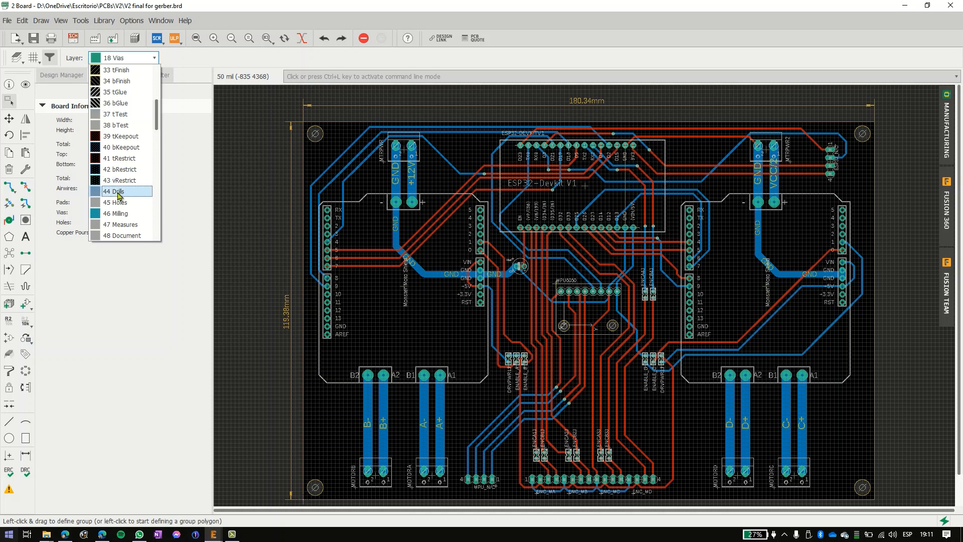
{"action": "scroll", "coordinate": [119, 195], "scroll_direction": "down", "scroll_amount": 1}
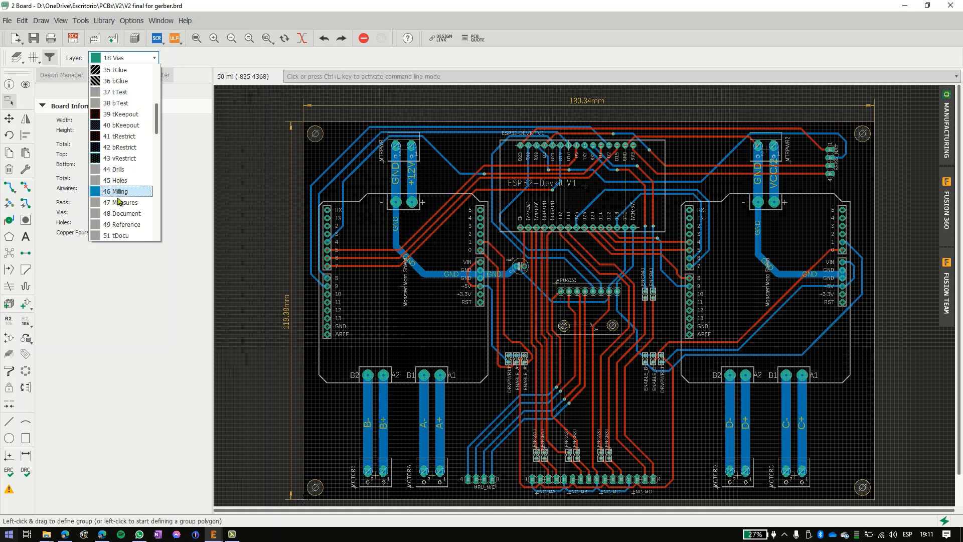
{"action": "scroll", "coordinate": [119, 198], "scroll_direction": "down", "scroll_amount": 4}
{"action": "scroll", "coordinate": [119, 203], "scroll_direction": "up", "scroll_amount": 9}
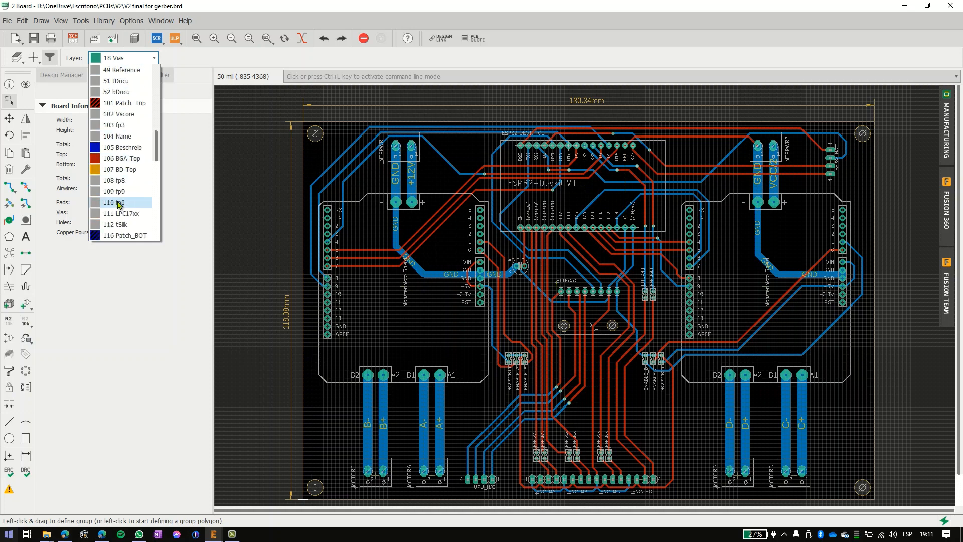
{"action": "scroll", "coordinate": [119, 203], "scroll_direction": "up", "scroll_amount": 2}
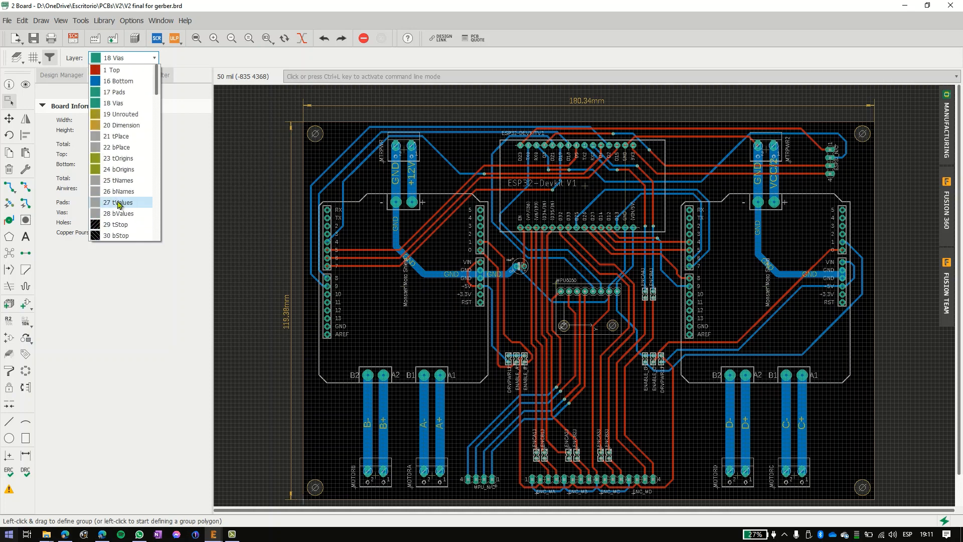